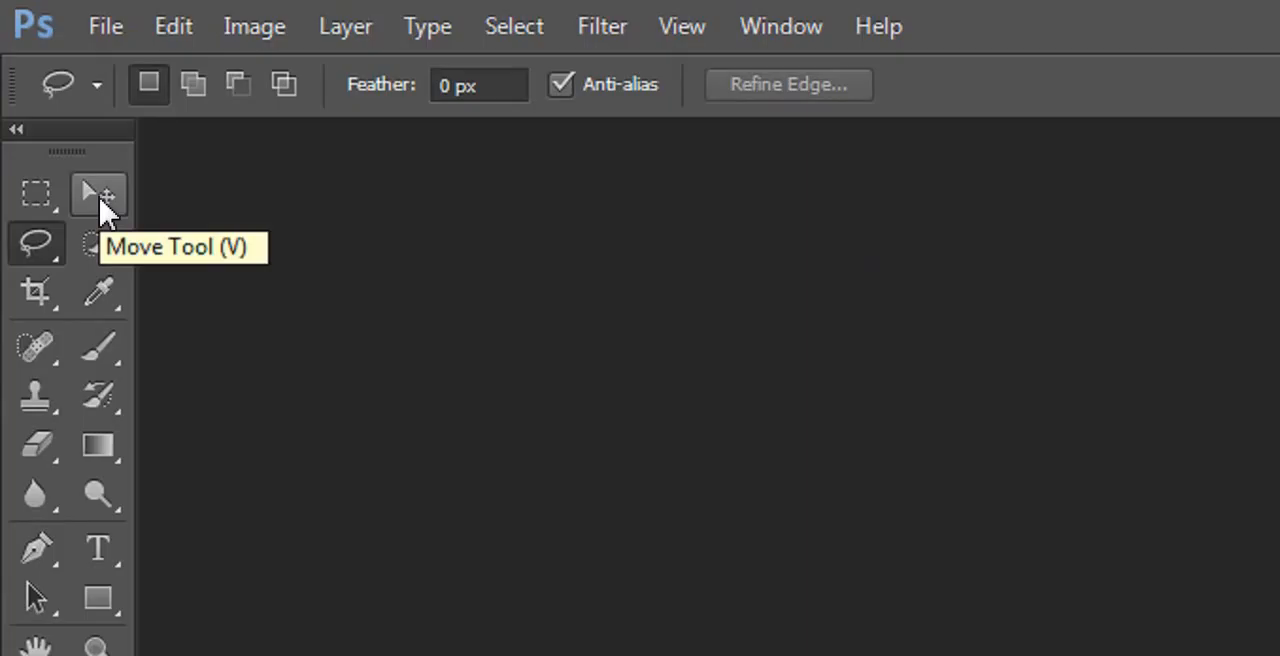
Step: Try the Eyedropper and Brush tools, and make the Move tool active
click(103, 300)
click(101, 352)
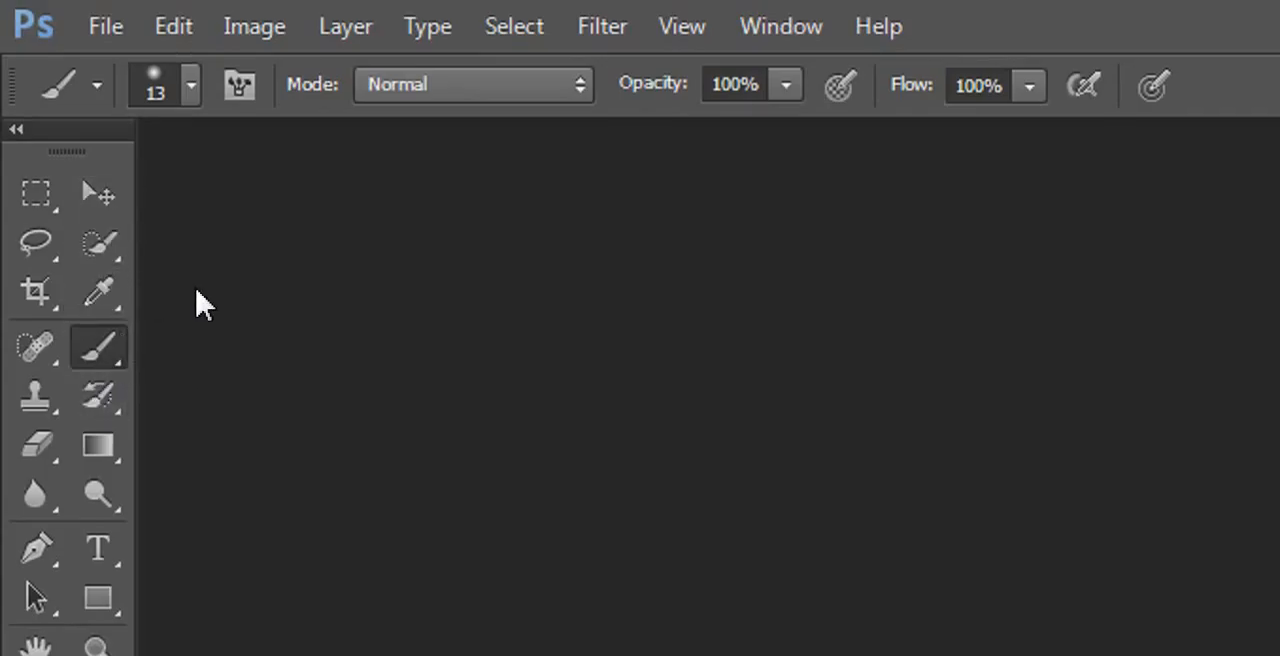
key(v)
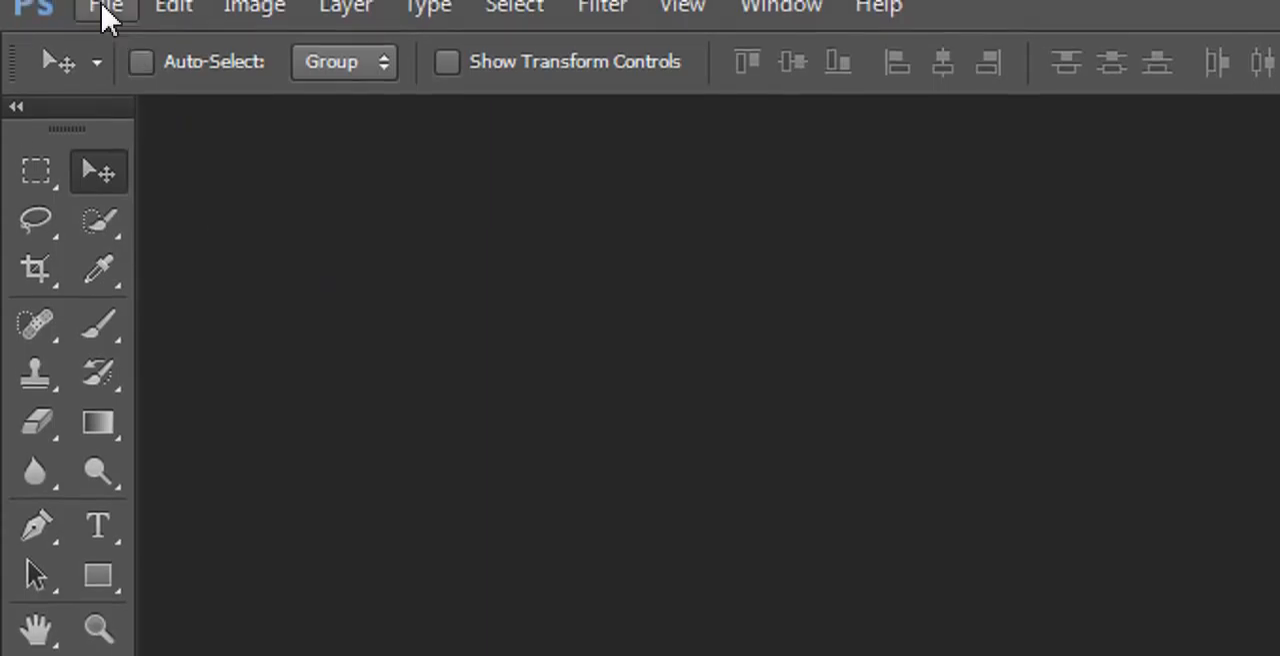
Step: Open the Bald_eagle_head_frontal image from the Desktop
click(107, 1)
click(140, 72)
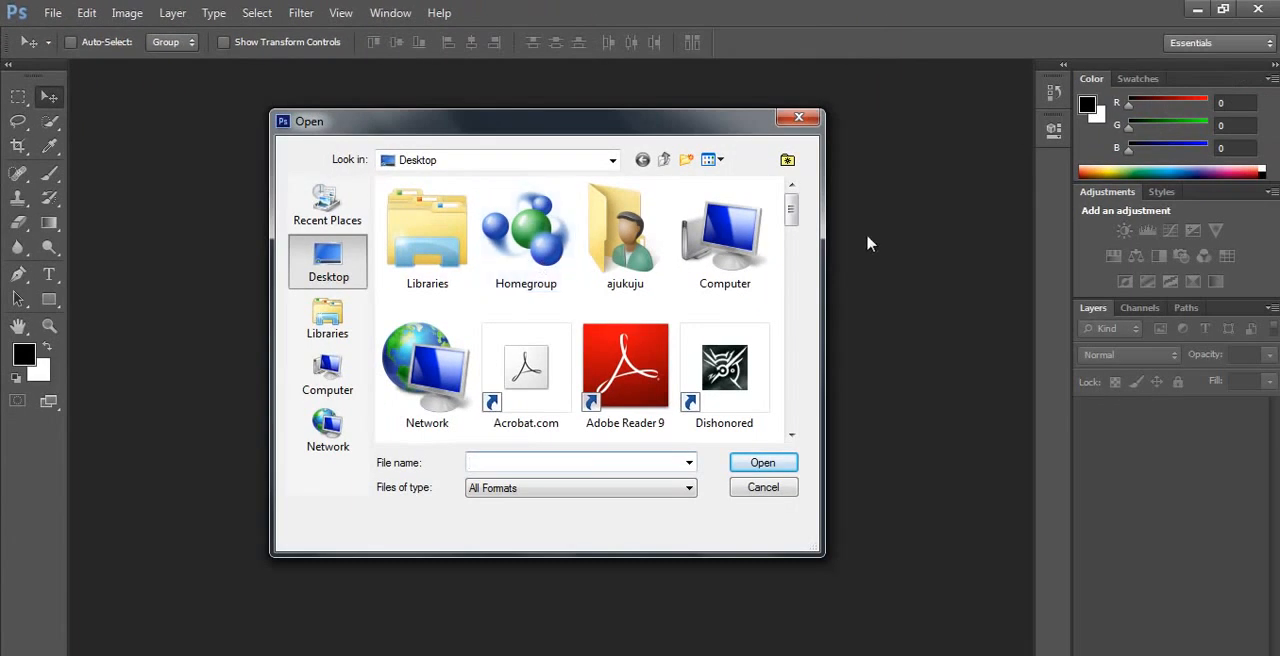
drag(790, 205, 790, 320)
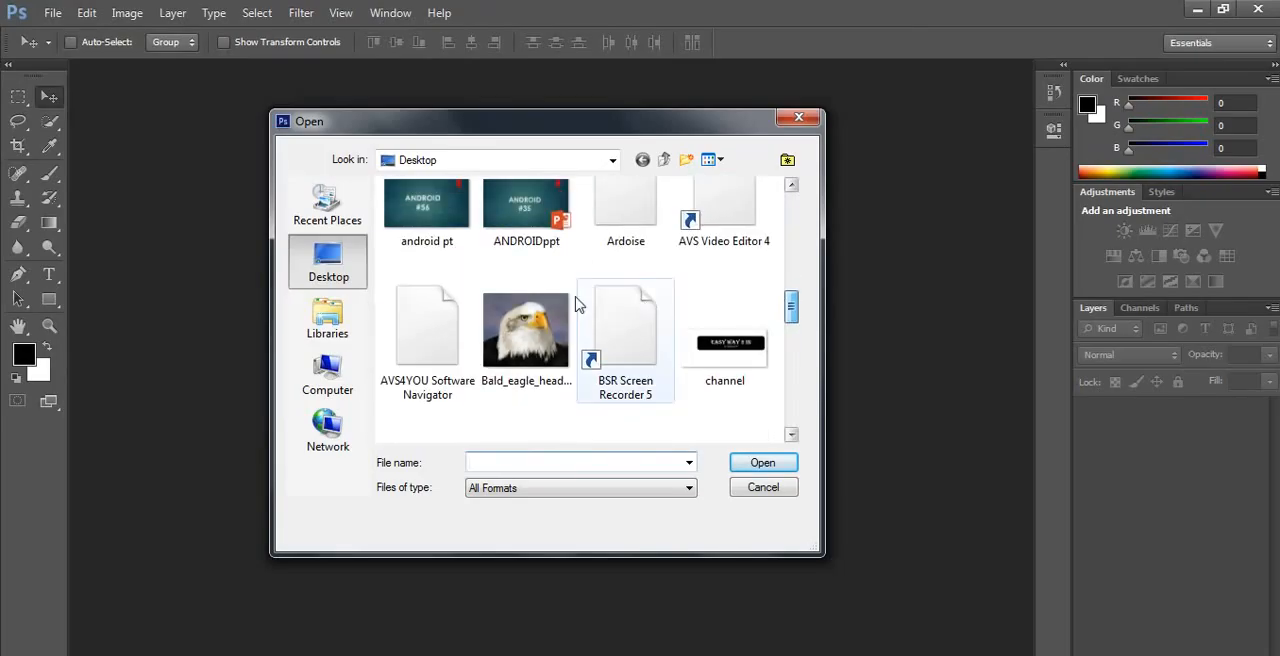
click(545, 325)
click(762, 462)
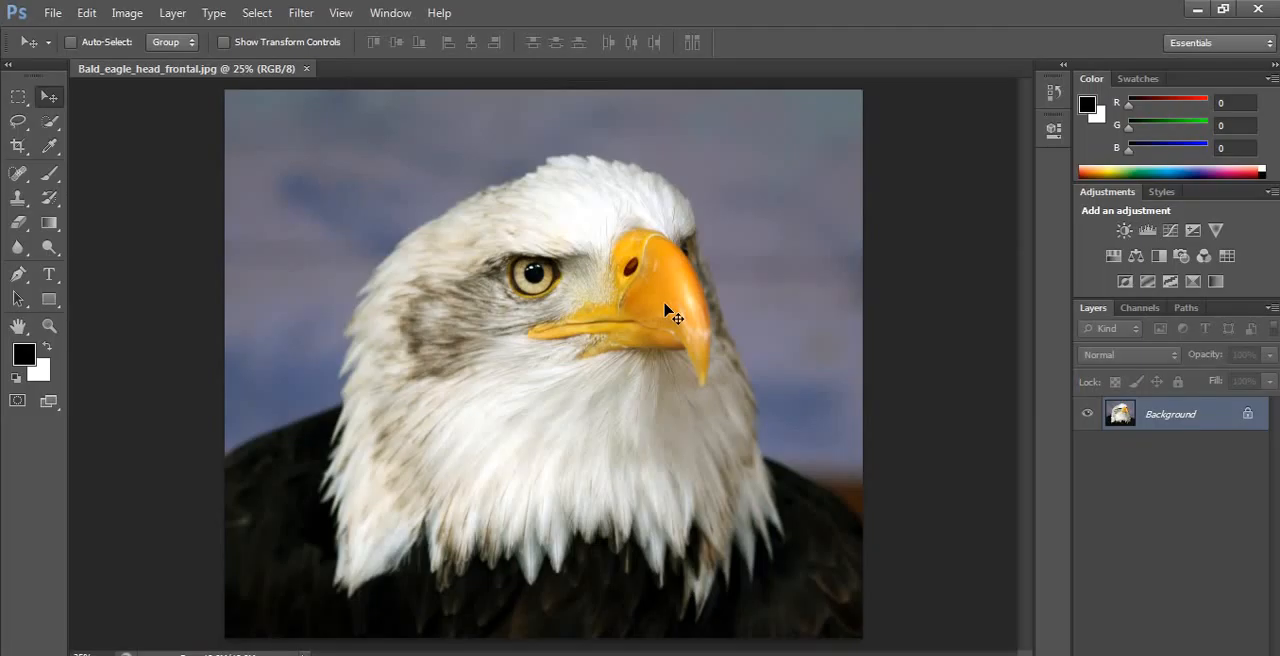
Step: Try to nudge the locked Background layer to the left
key(Left)
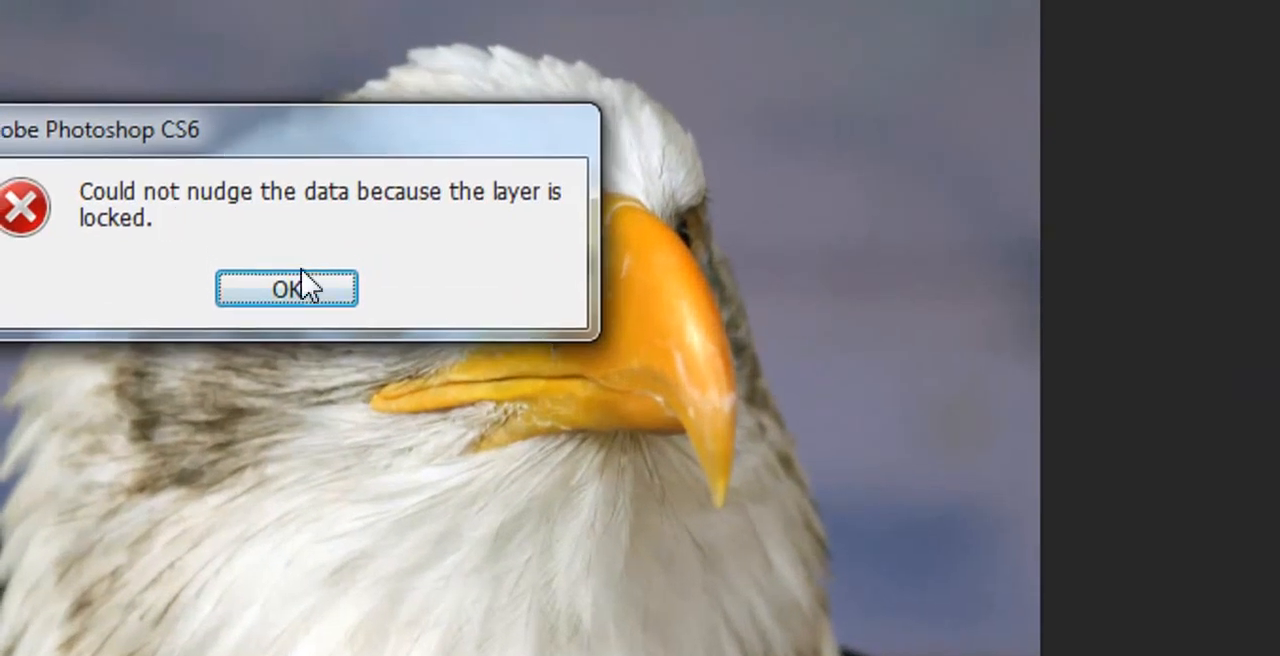
key(Return)
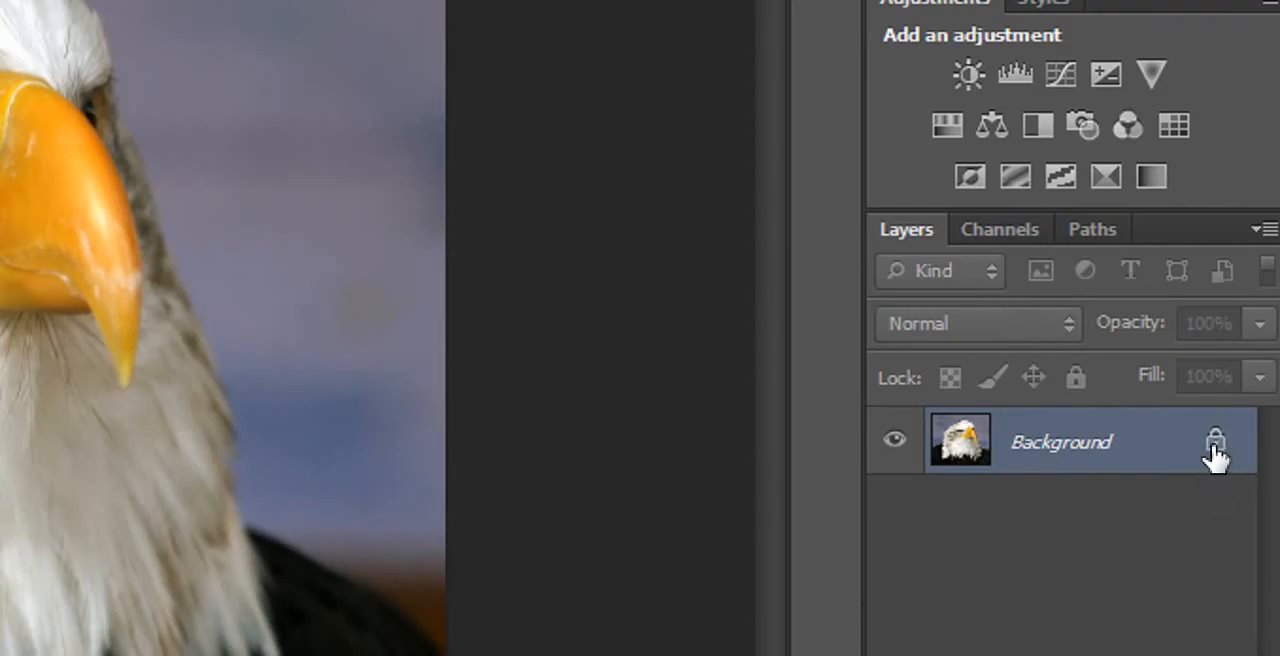
Step: Unlock the Background layer by converting it to a regular layer named FirstLayer
double_click(1215, 452)
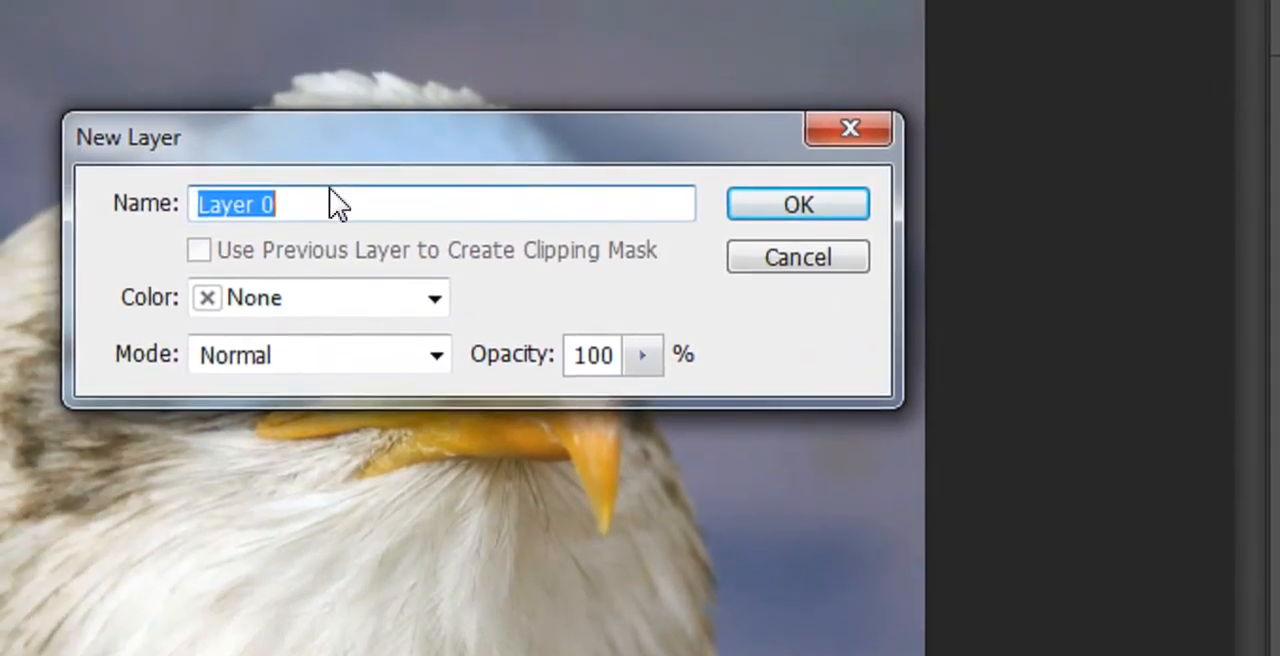
key(BackSpace)
text(FirstLayer)
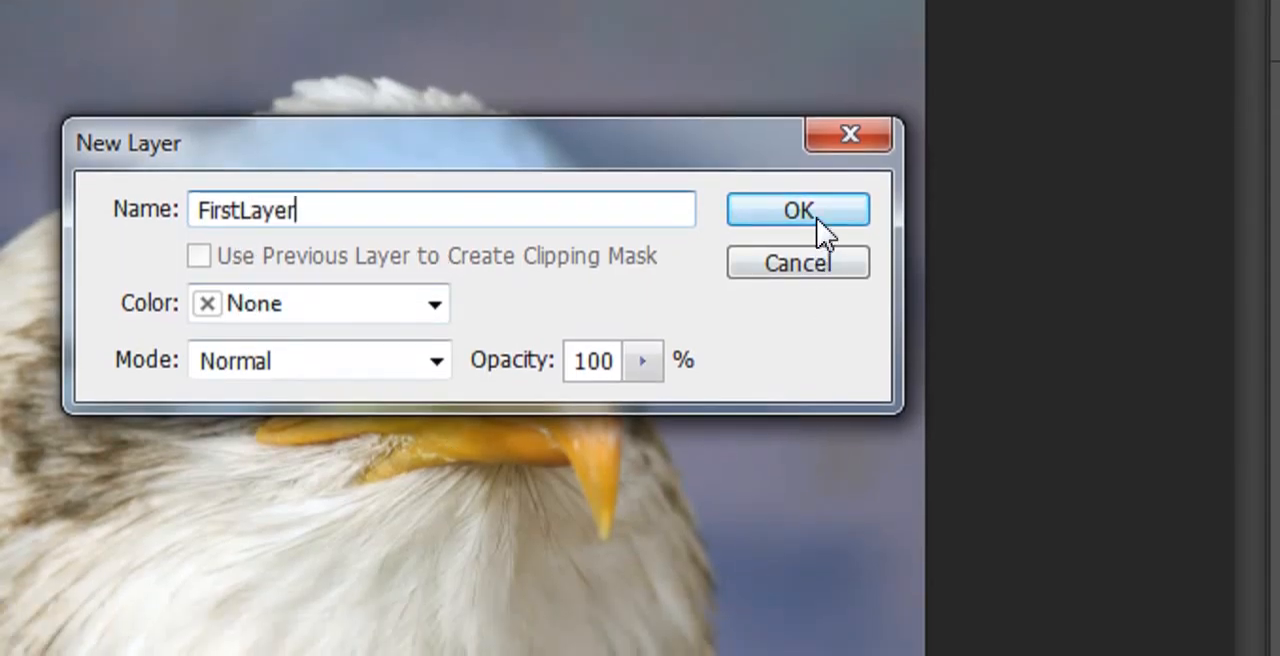
click(818, 230)
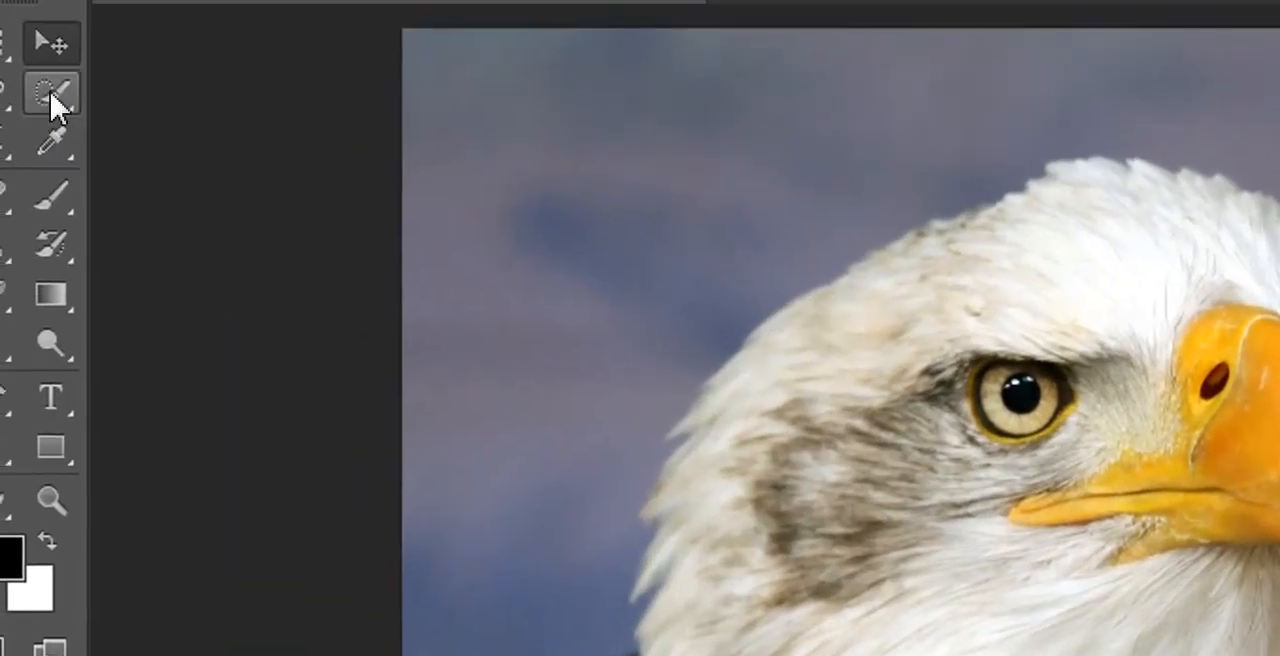
Step: Move FirstLayer around the canvas with the Move tool and return it to its original position filling the canvas
click(51, 96)
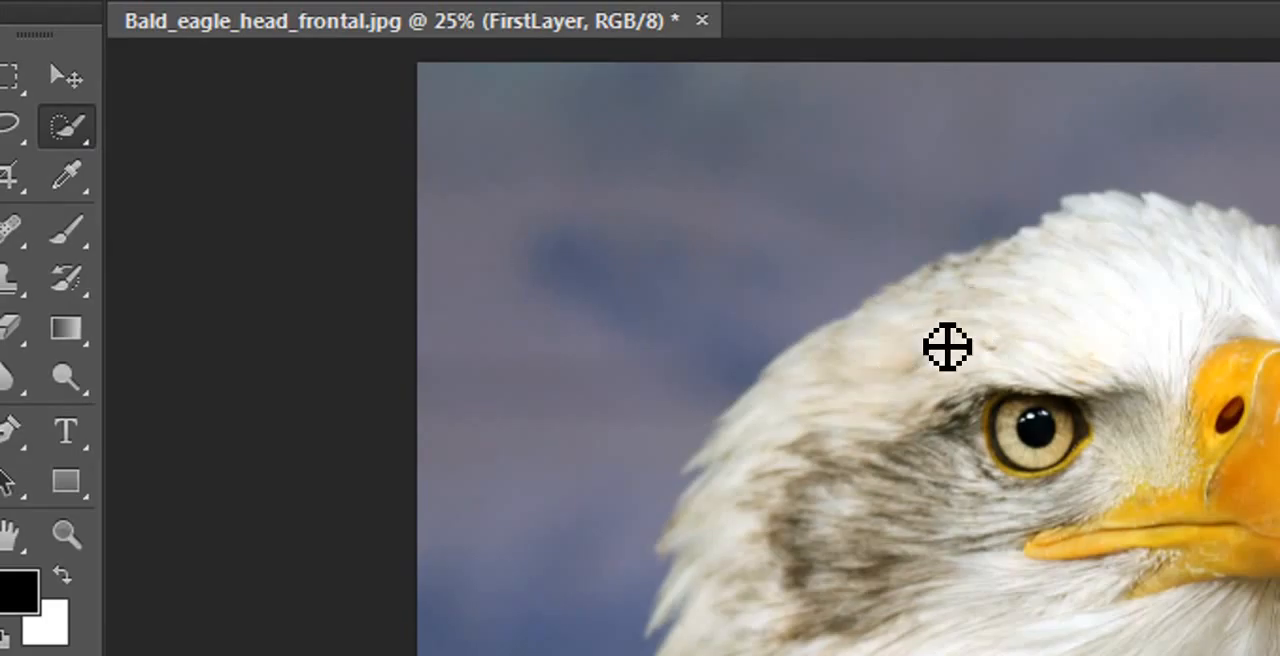
click(66, 76)
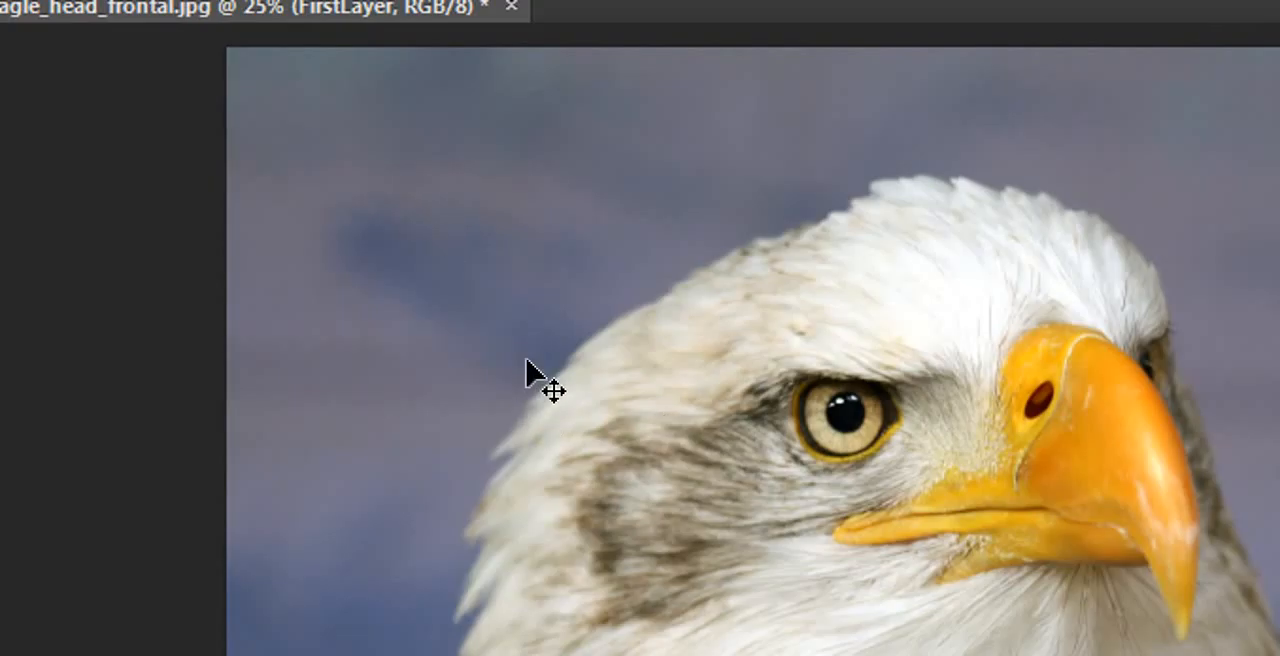
drag(507, 245, 617, 351)
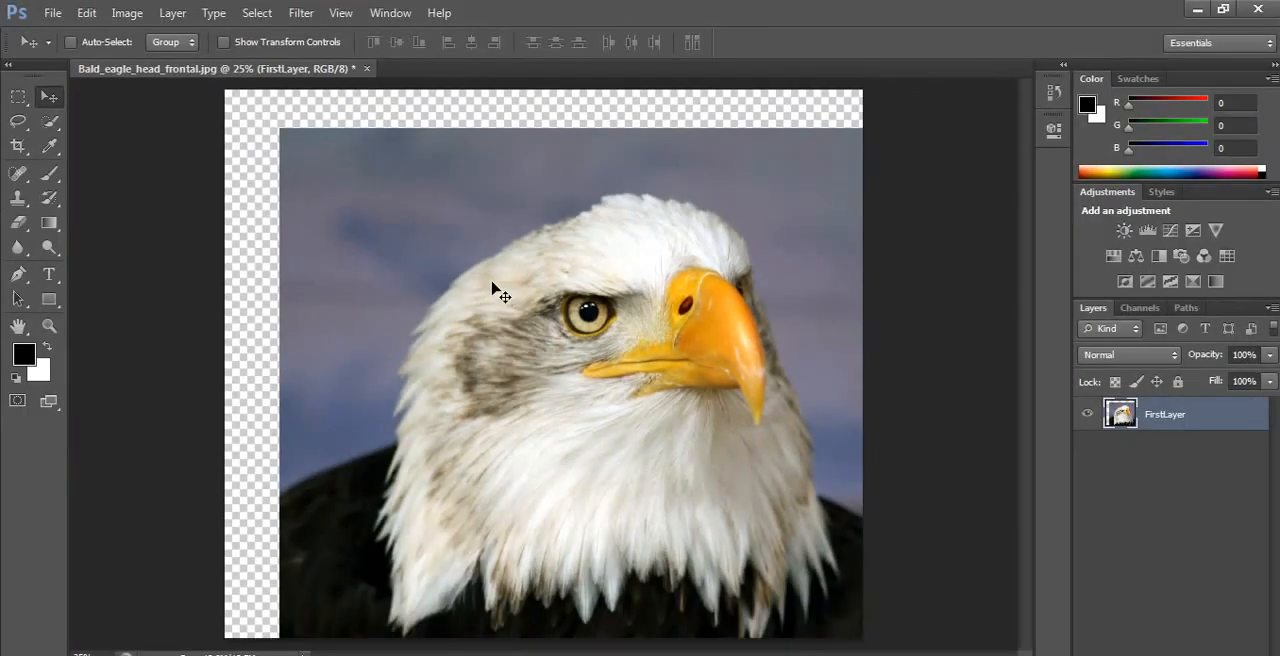
mouse_move(572, 272)
mouse_down()
mouse_move(466, 206)
mouse_move(591, 283)
mouse_move(552, 268)
mouse_up()
drag(447, 243, 462, 288)
drag(560, 355, 510, 293)
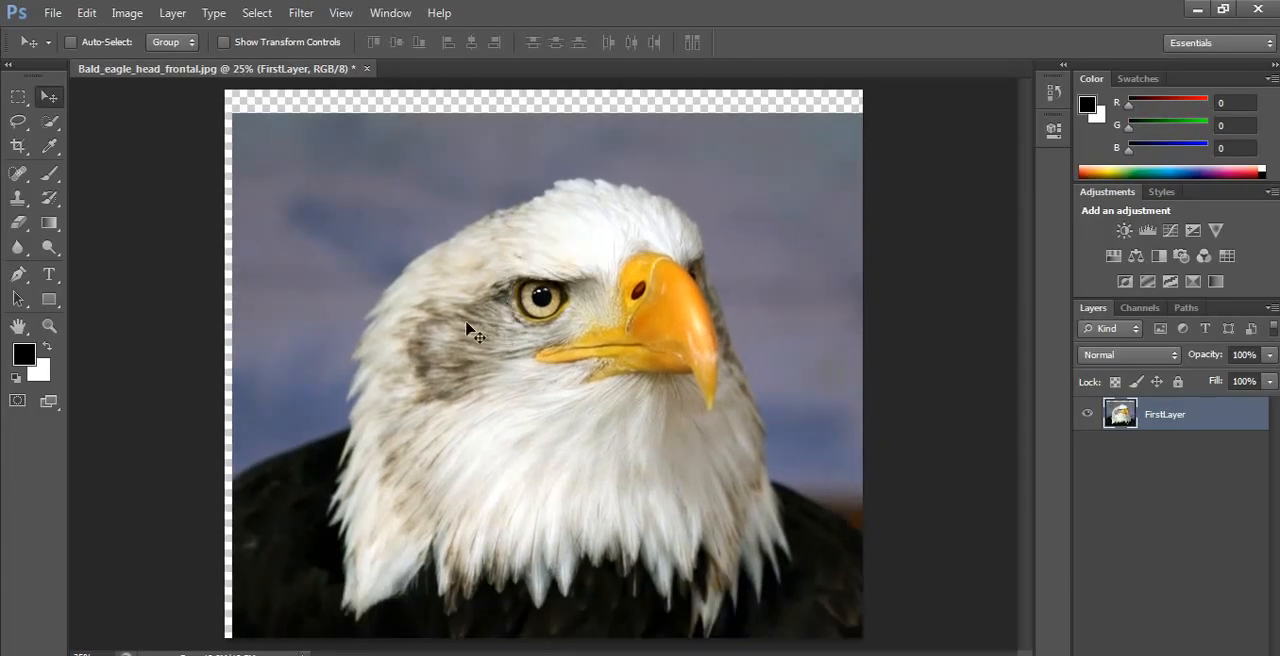
drag(428, 264, 413, 240)
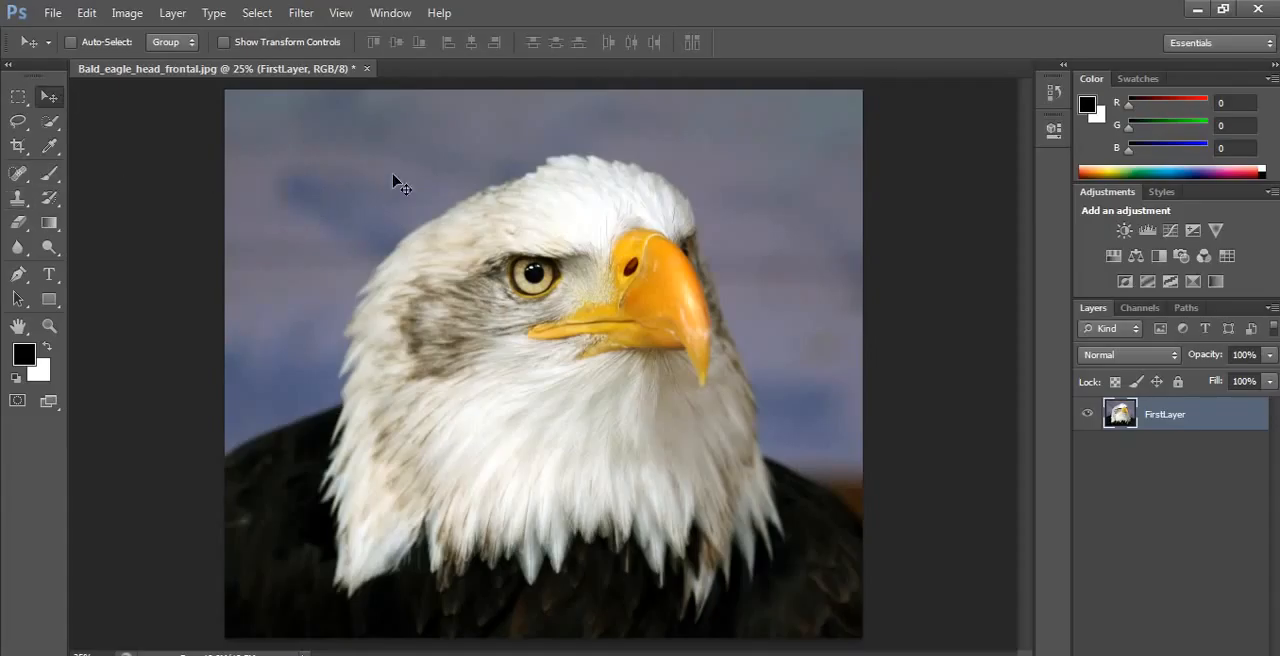
Step: Marquee-select a rectangle from the upper-left background to the eagle's eye, shift its pixels slightly up and right, and deselect
click(18, 96)
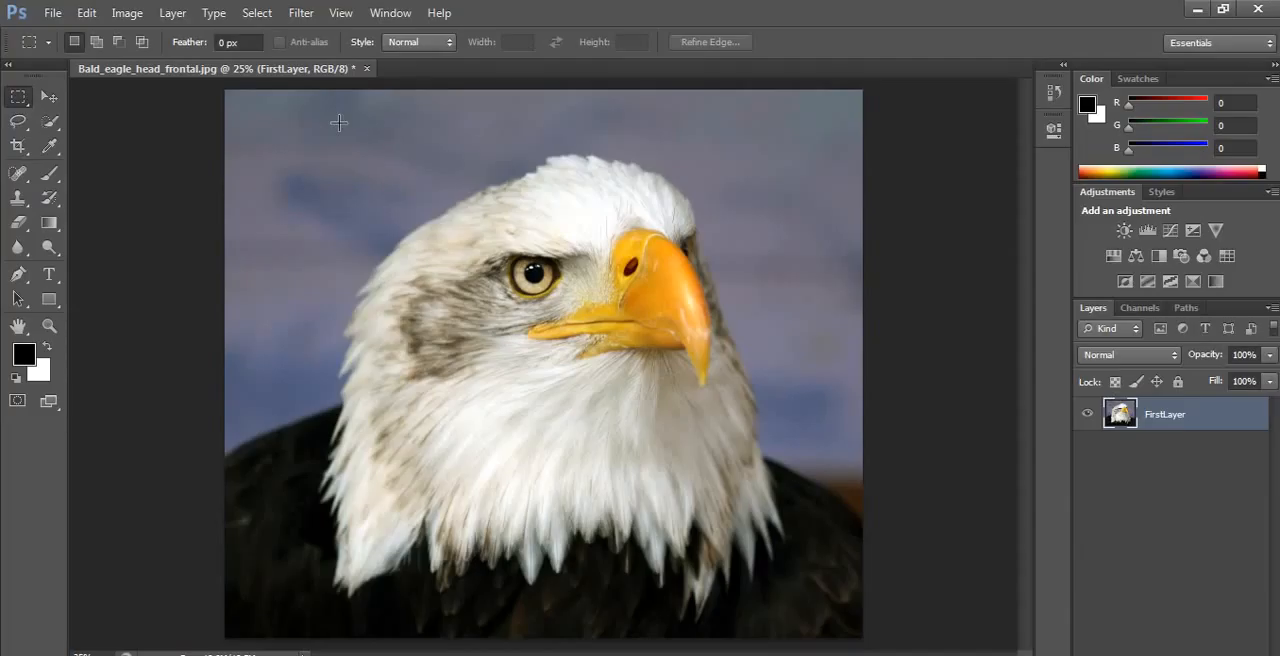
drag(339, 121, 780, 418)
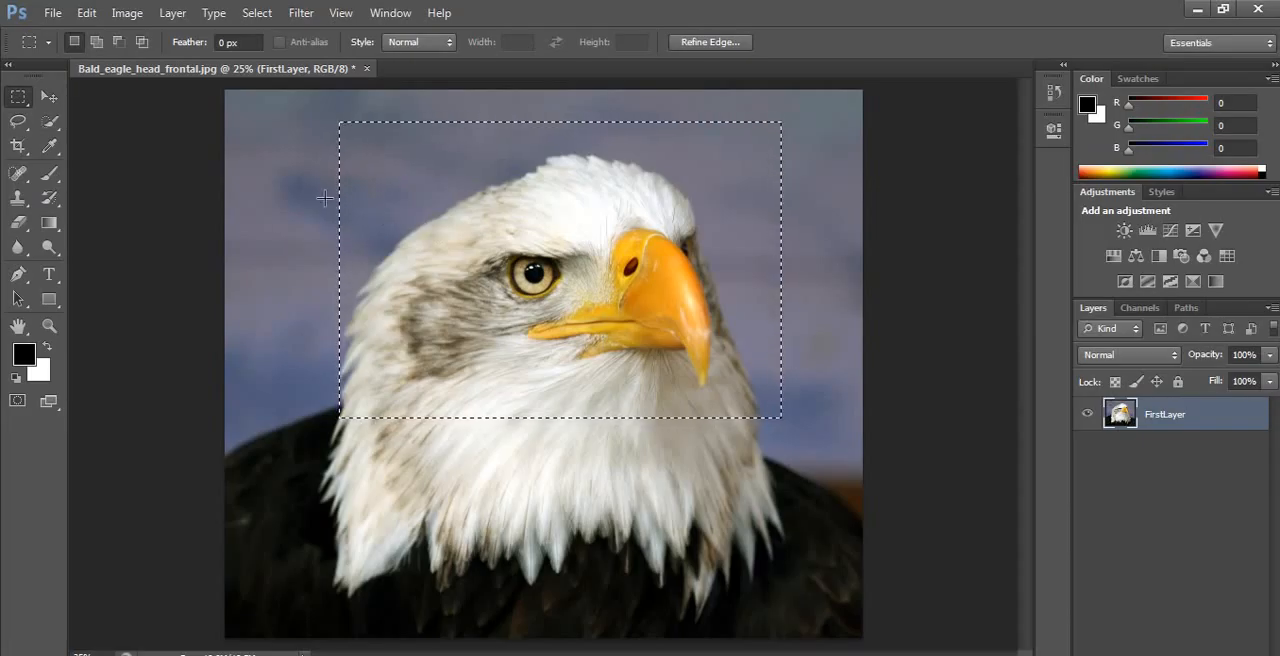
drag(276, 126, 513, 285)
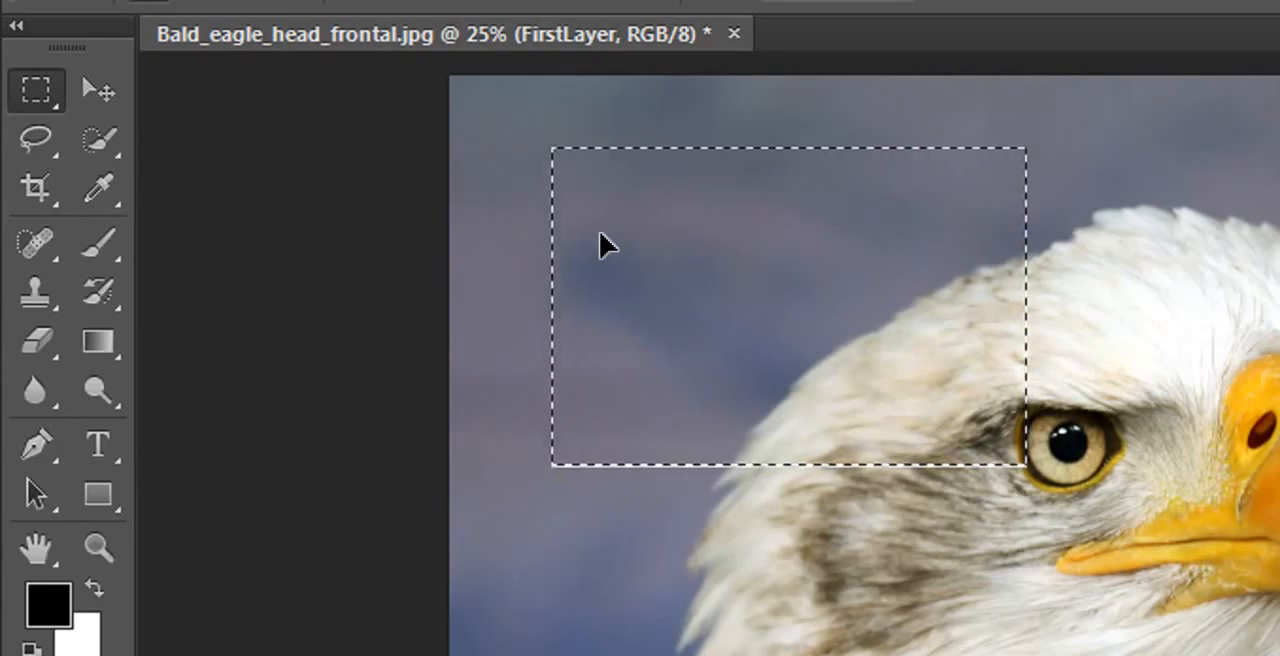
mouse_move(670, 268)
mouse_down()
mouse_move(637, 277)
mouse_move(611, 229)
mouse_move(660, 239)
mouse_move(676, 276)
mouse_up()
click(920, 551)
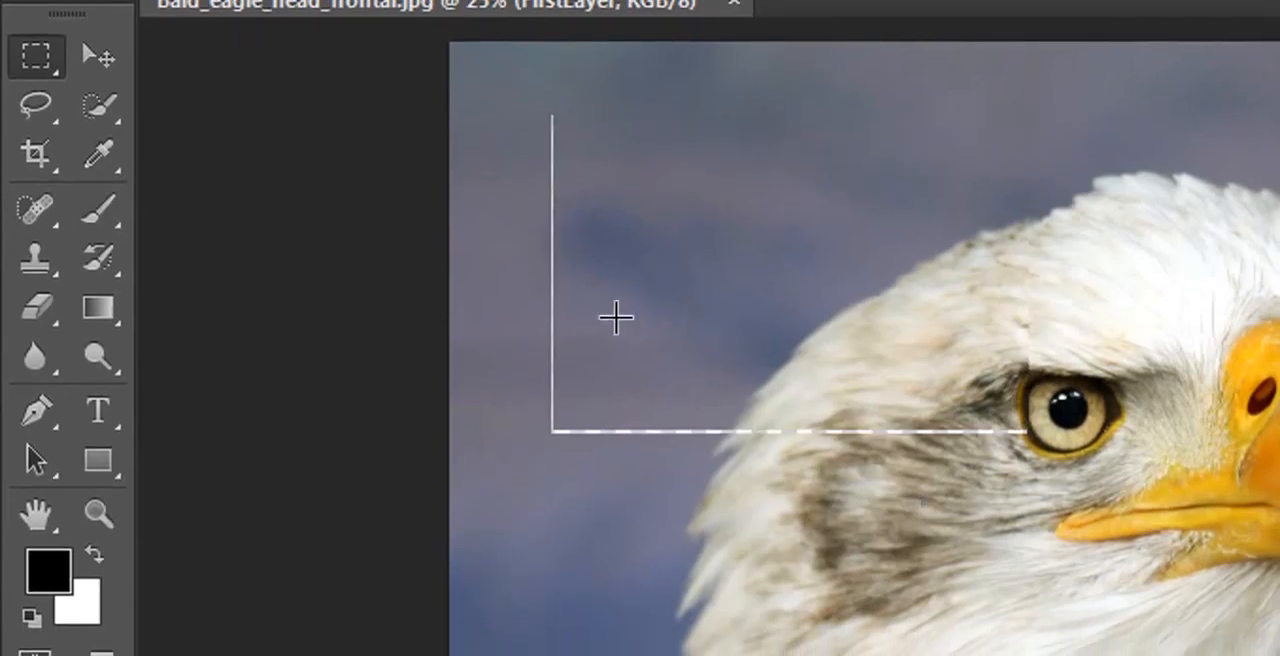
Step: Draw a rectangular selection over the back of the eagle's head, reposition its outline, and deselect it
drag(722, 209, 1144, 655)
drag(872, 368, 775, 268)
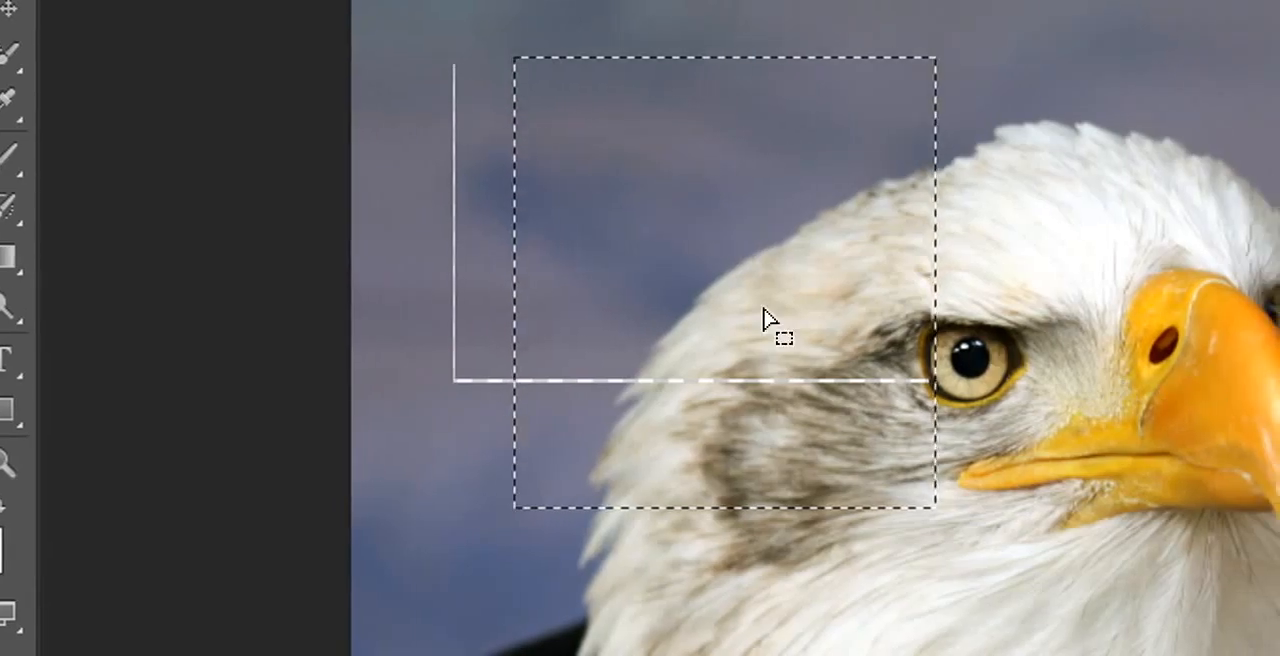
click(834, 297)
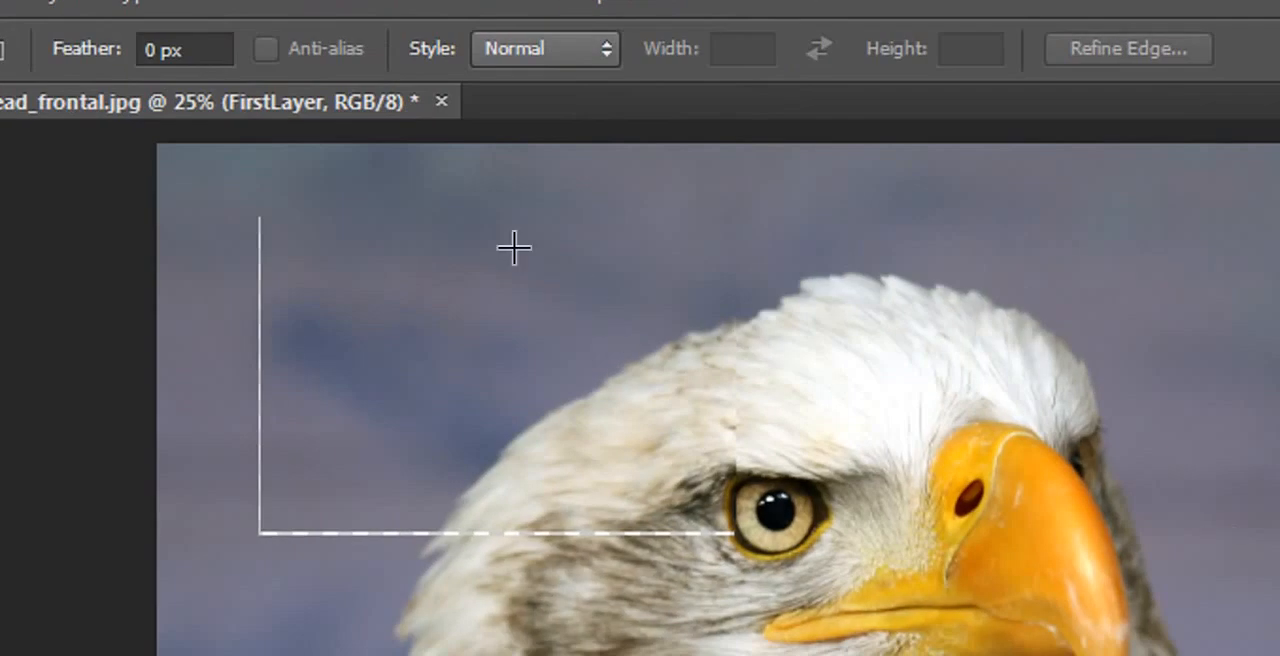
Step: Select a rectangle around the eagle's face and beak, shift its pixels slightly to the left, and deselect
drag(603, 242, 1088, 655)
drag(1000, 645, 1144, 520)
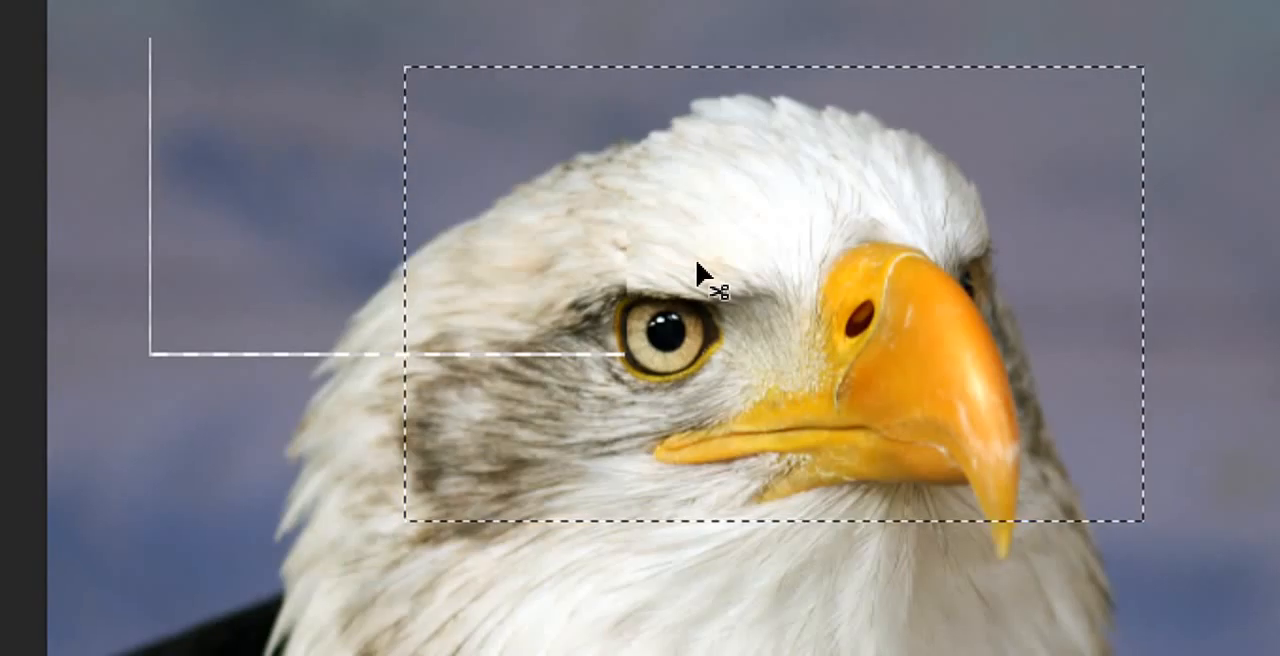
drag(697, 270, 693, 303)
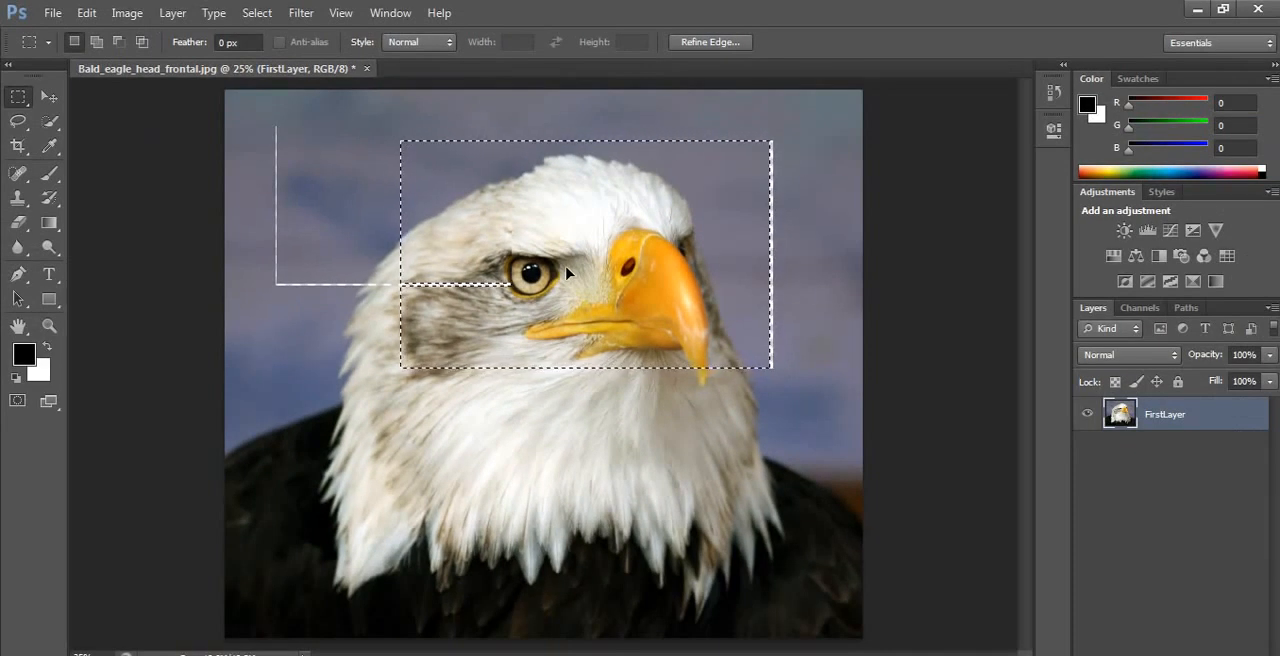
click(509, 423)
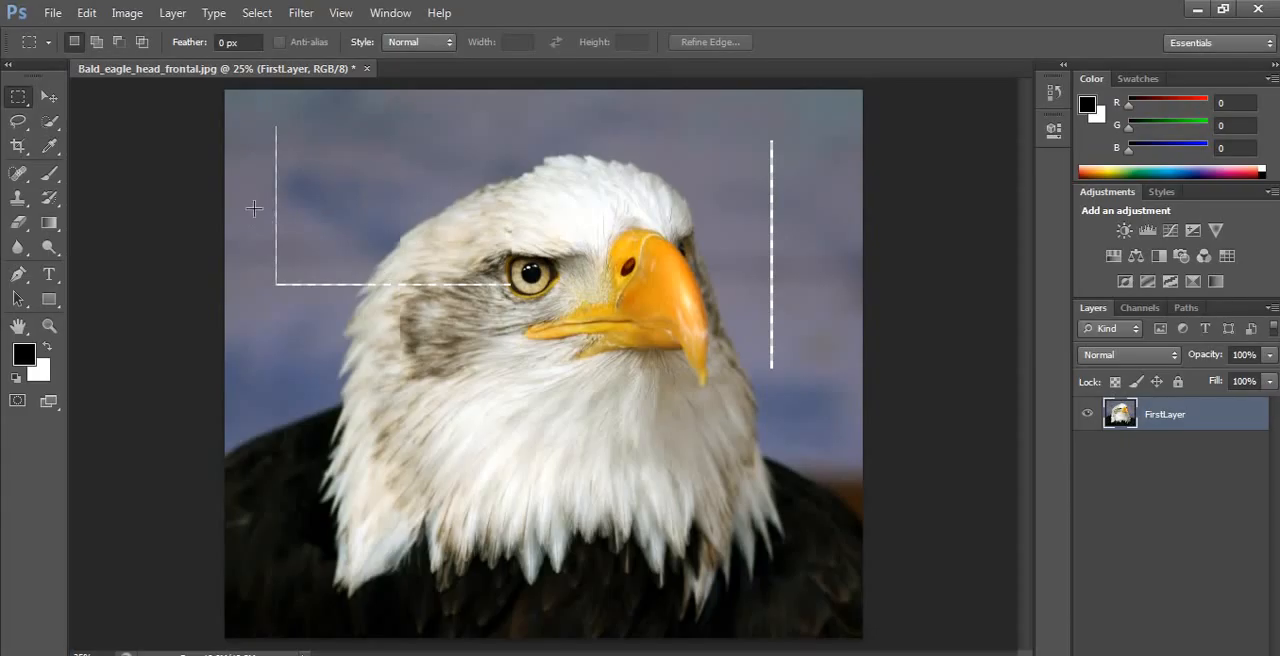
Step: Practise drawing rectangular selections around the eagle's head, deselecting each one
drag(409, 128, 782, 372)
click(387, 180)
drag(385, 132, 822, 381)
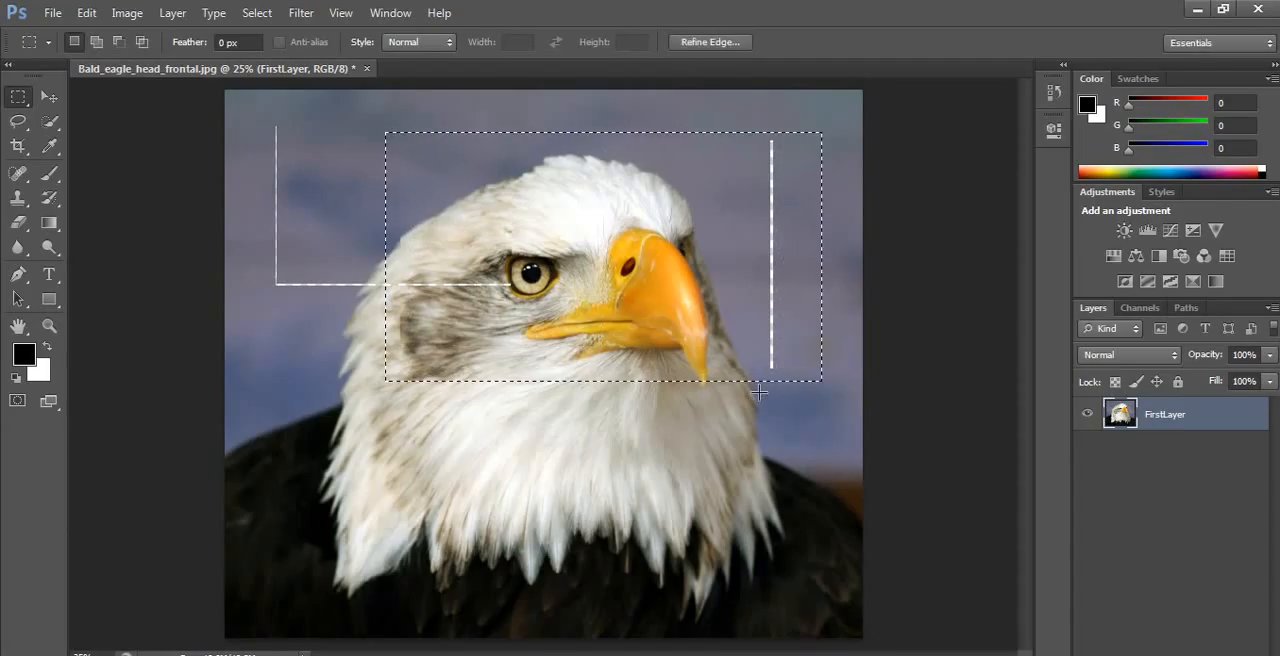
click(707, 441)
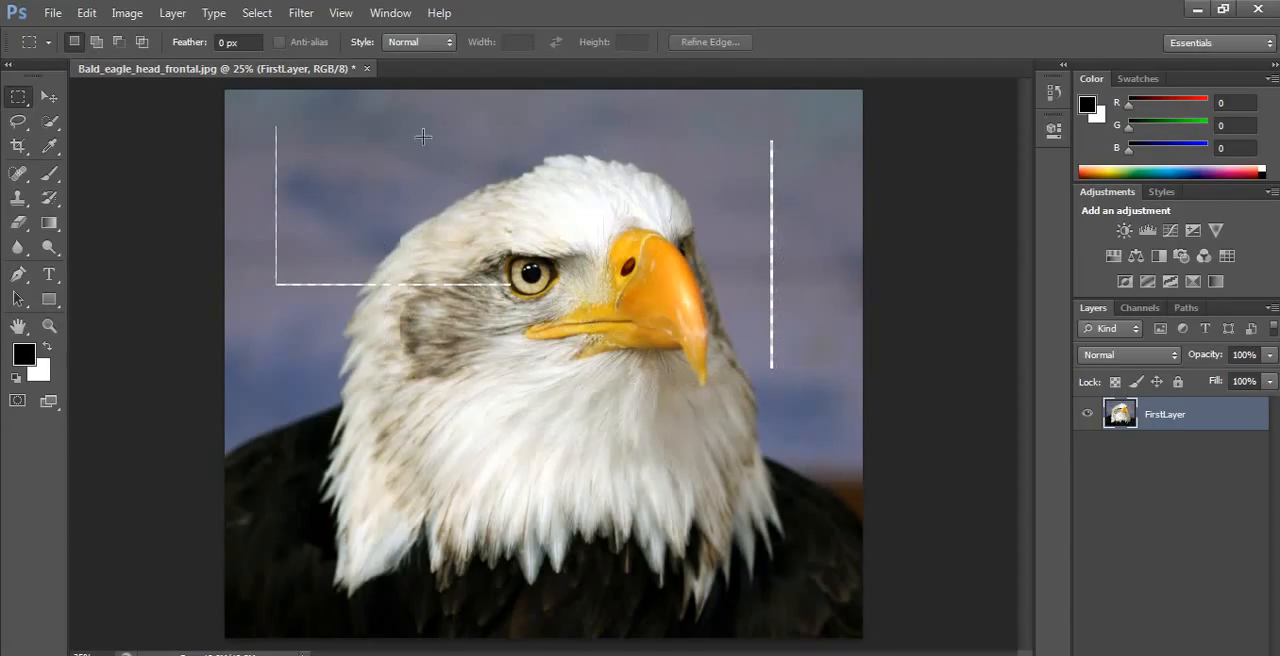
drag(414, 112, 768, 392)
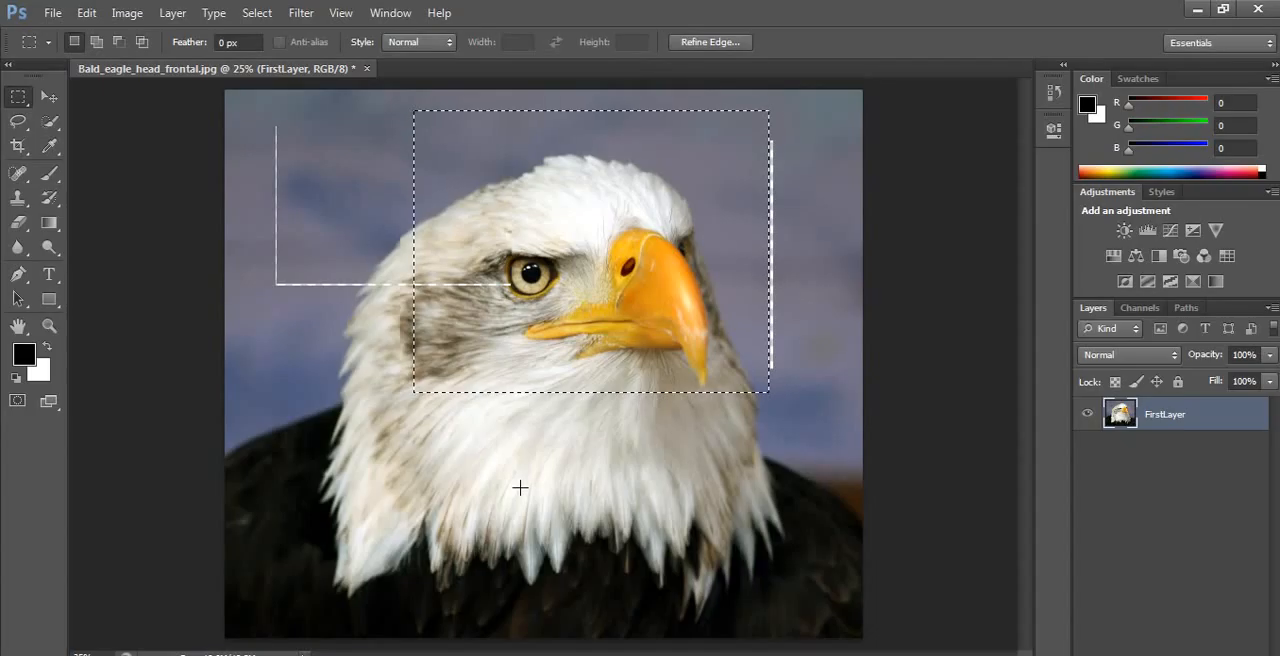
click(583, 462)
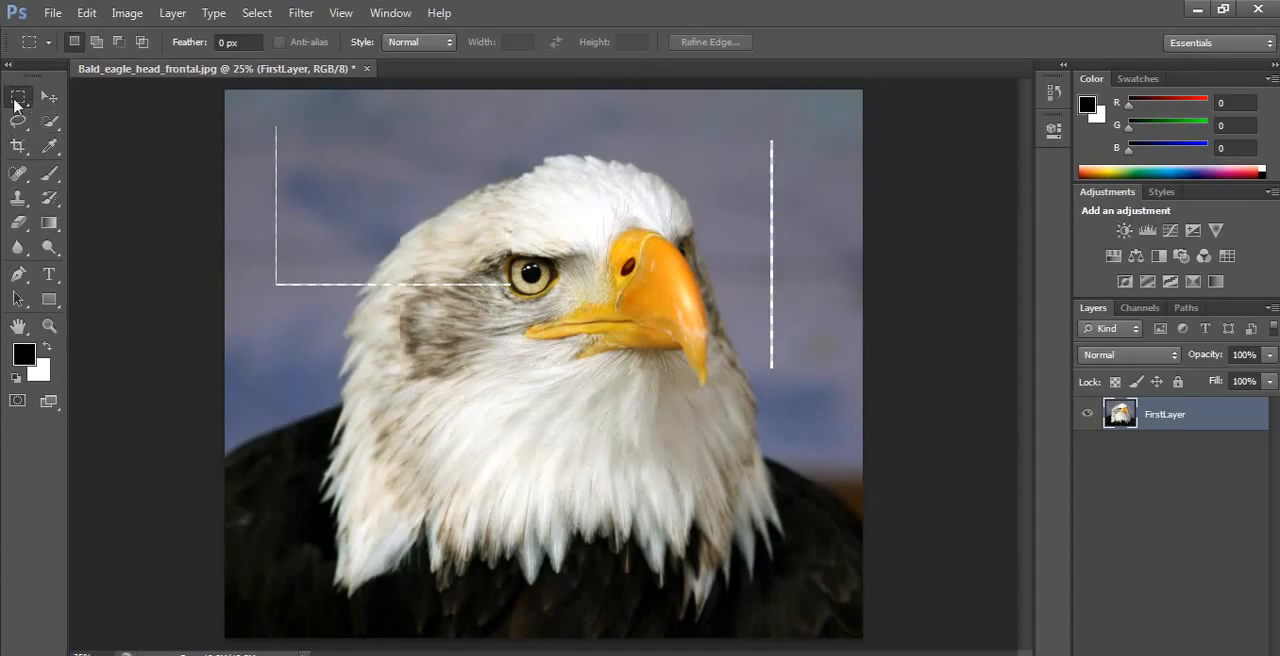
Step: Select a rectangle around the eagle's head, place a copy of its content below and to the left, and deselect
drag(406, 117, 793, 392)
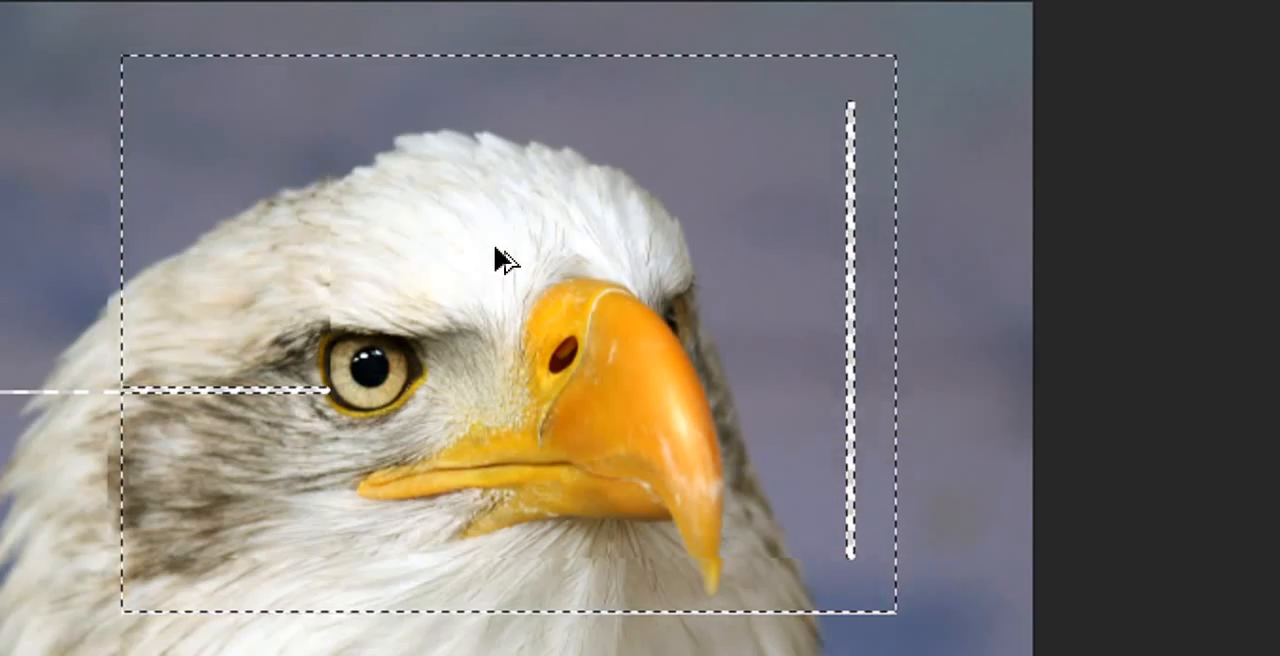
drag(446, 290, 314, 483)
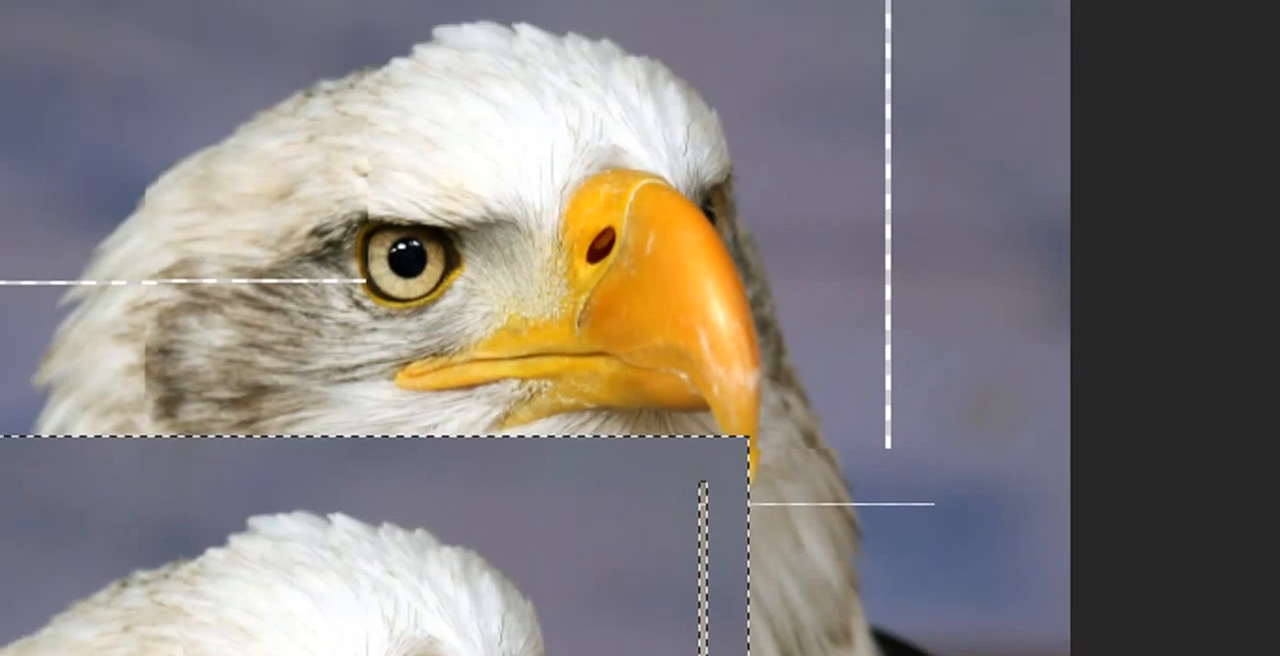
key(ctrl+d)
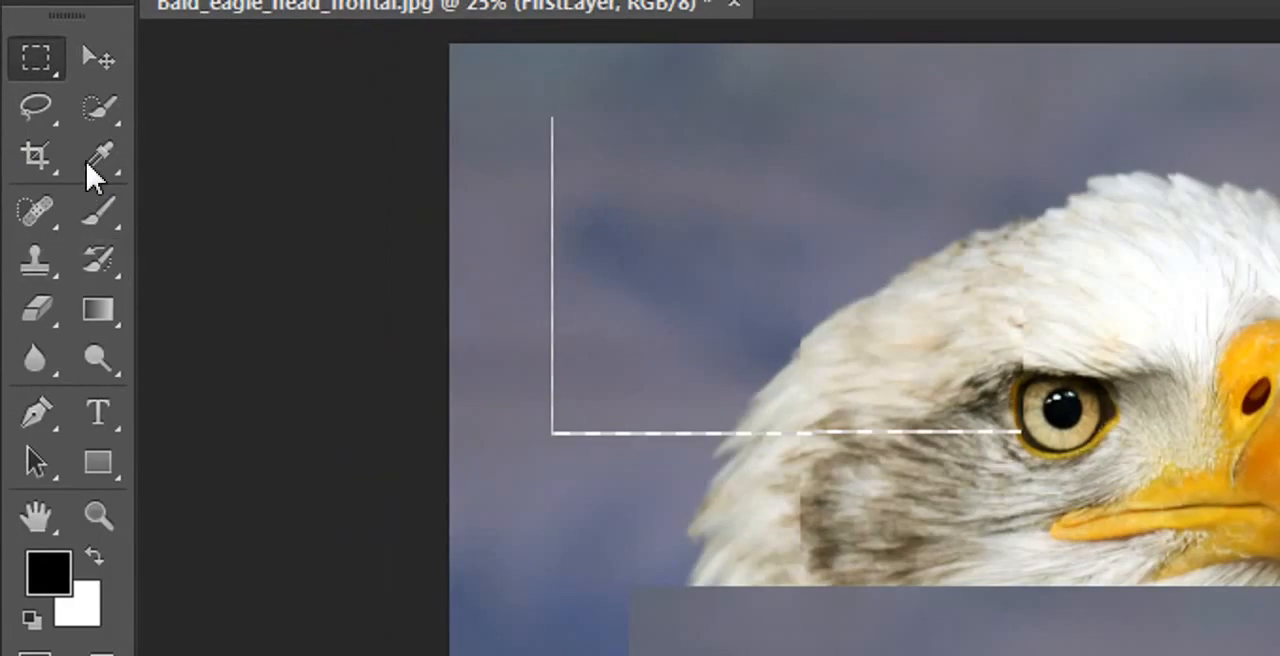
Step: With the Eyedropper tool active, use the temporary Move function to shift FirstLayer slightly up and to the right
click(90, 170)
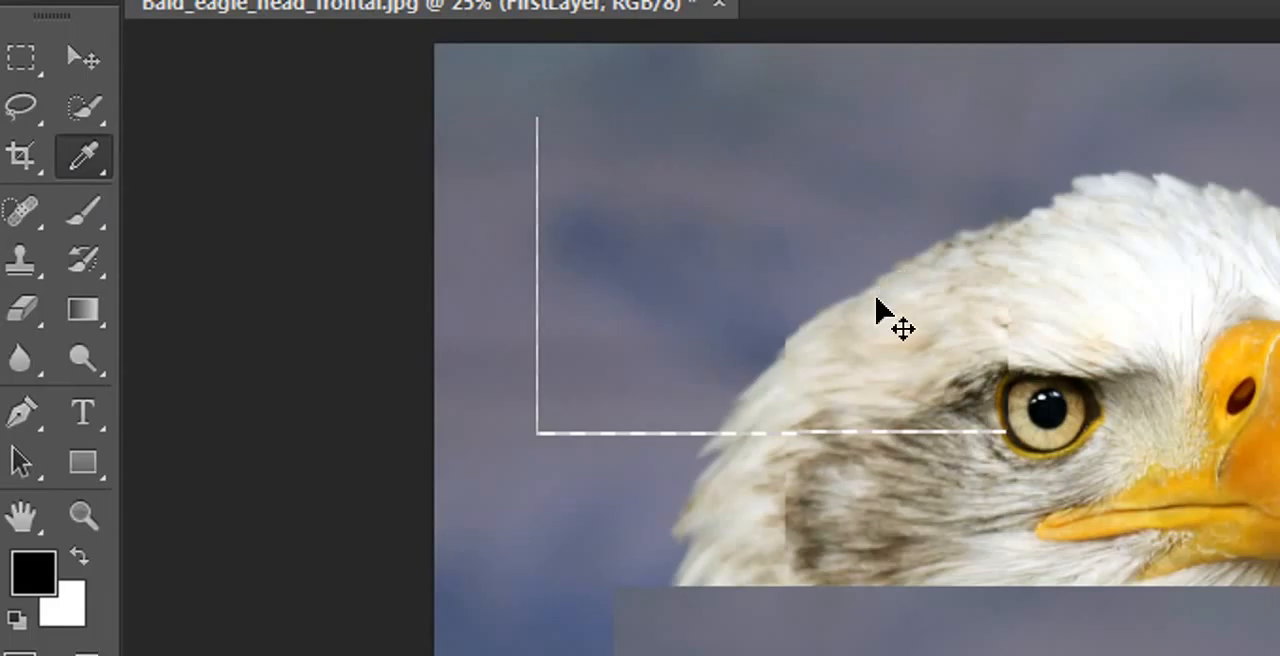
mouse_move(876, 310)
mouse_down()
mouse_move(874, 380)
mouse_move(911, 294)
mouse_move(843, 300)
mouse_move(911, 300)
mouse_move(889, 294)
mouse_up()
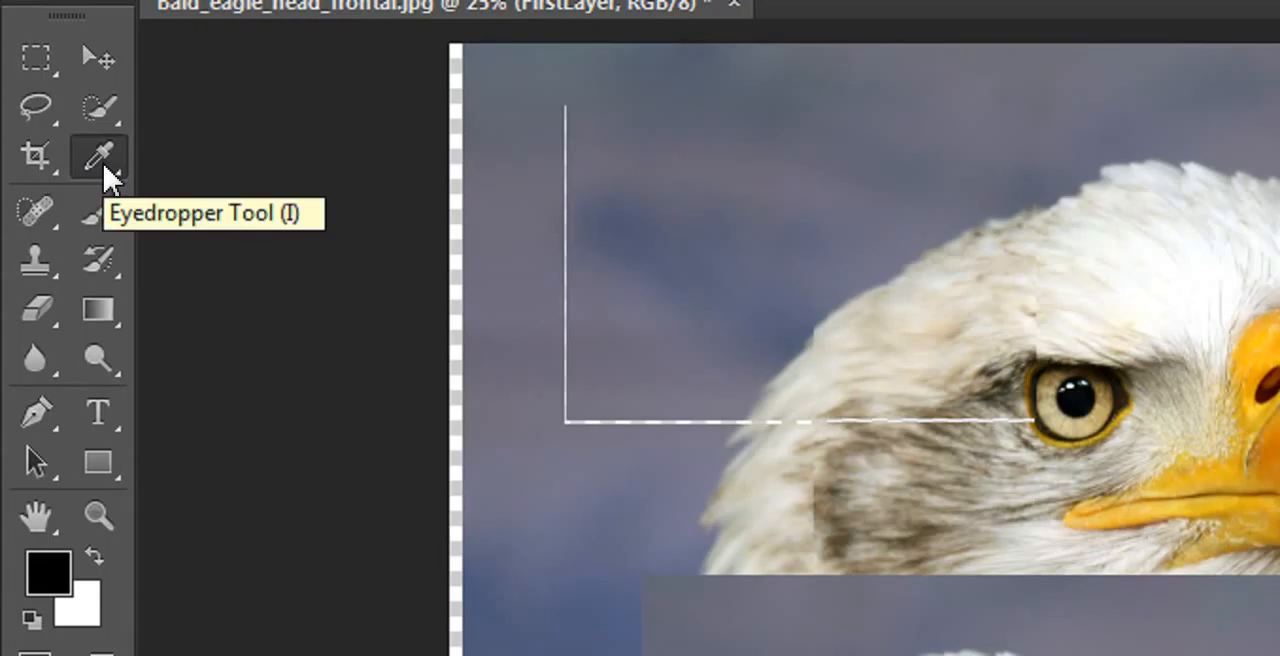
Step: Switch from the Eyedropper tool to the Move tool and back to the Eyedropper
click(100, 158)
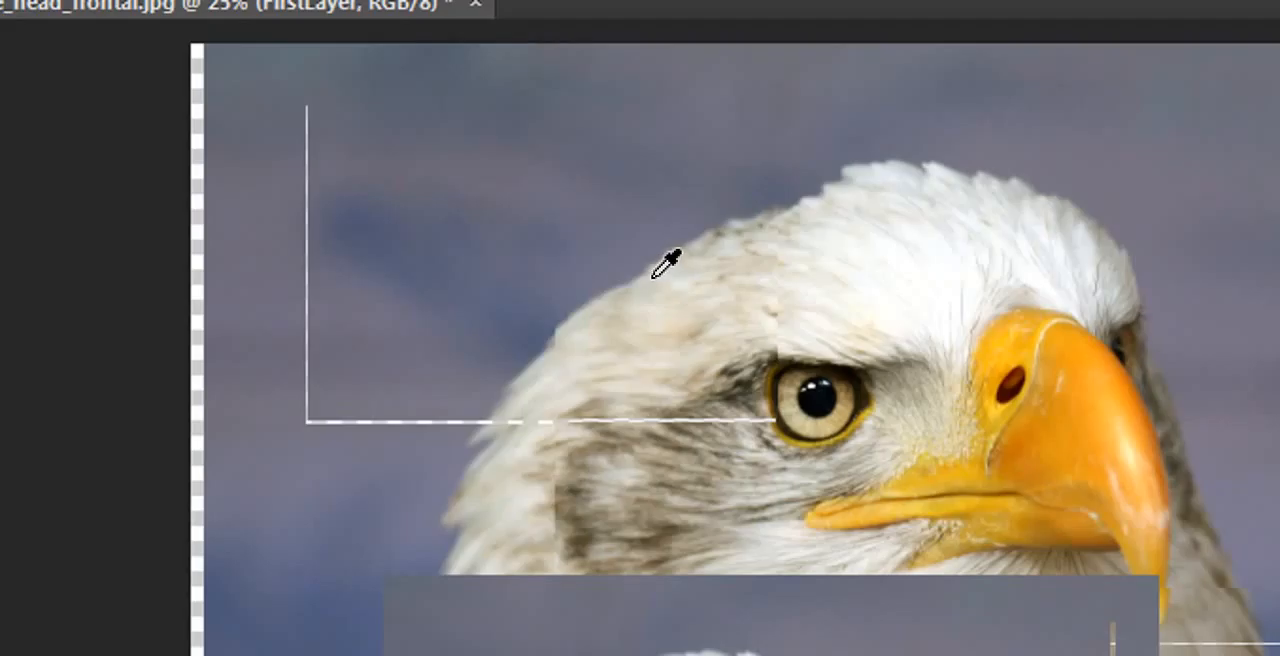
key(v)
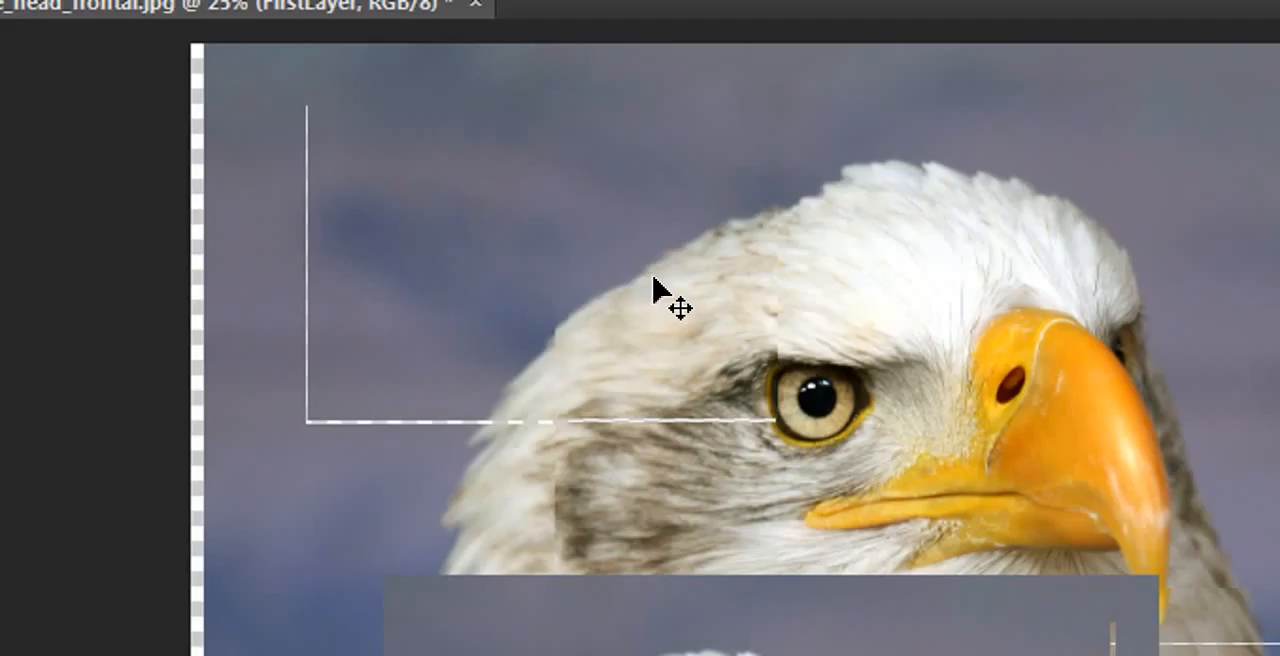
key(i)
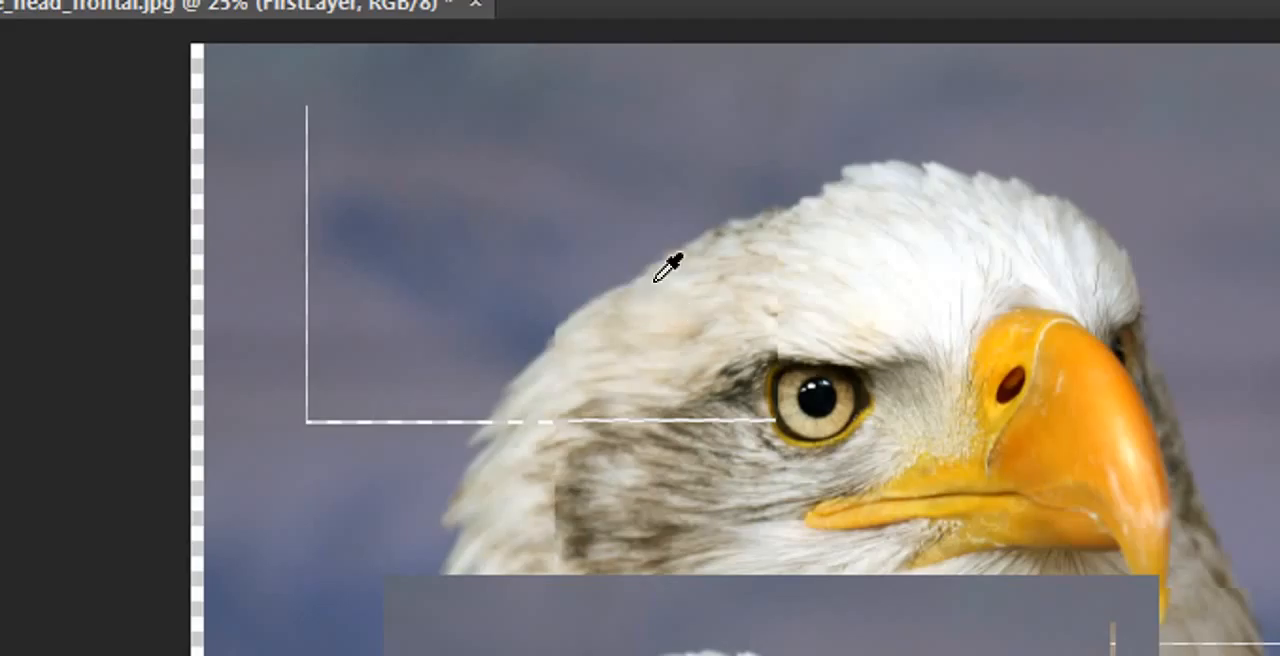